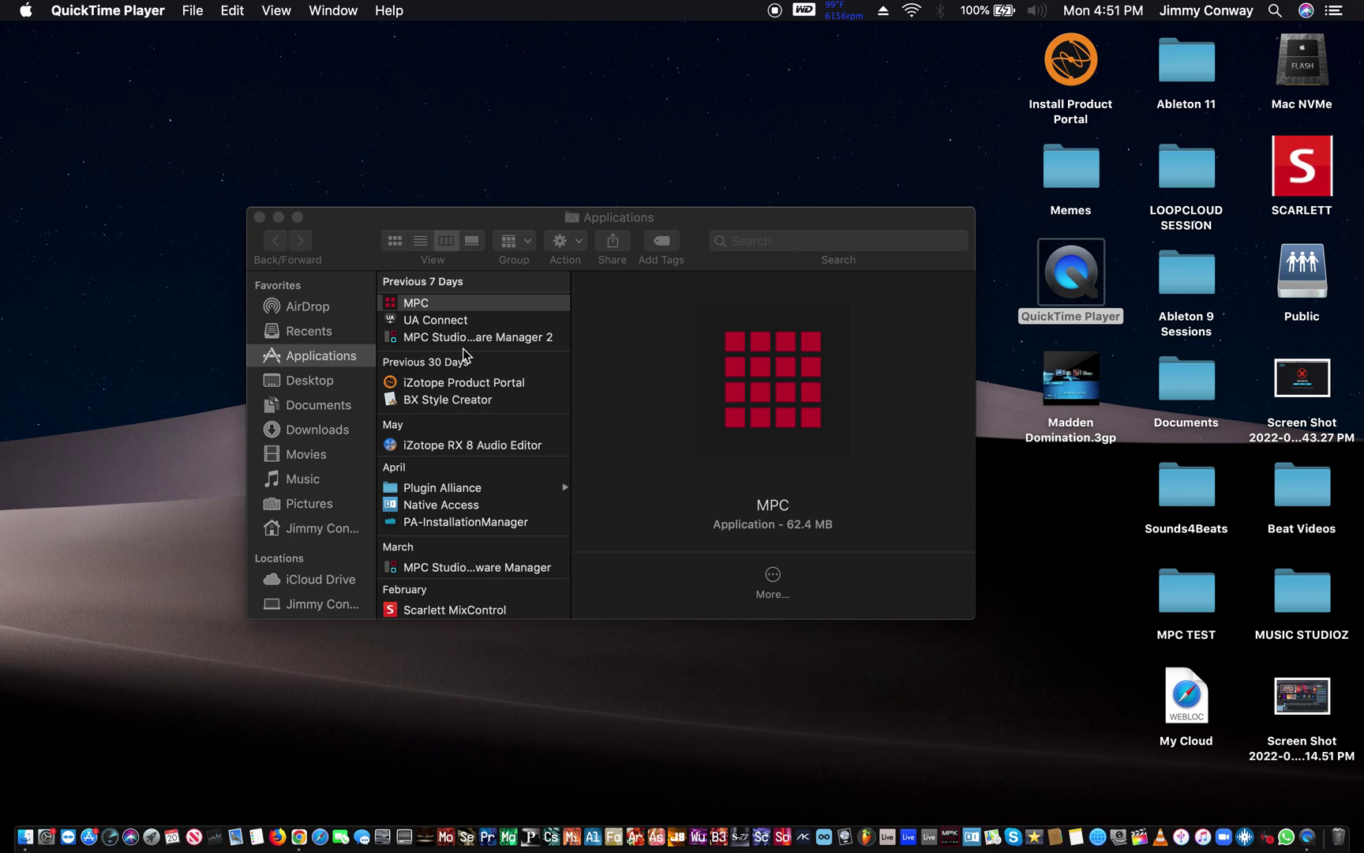
left_click(442, 307)
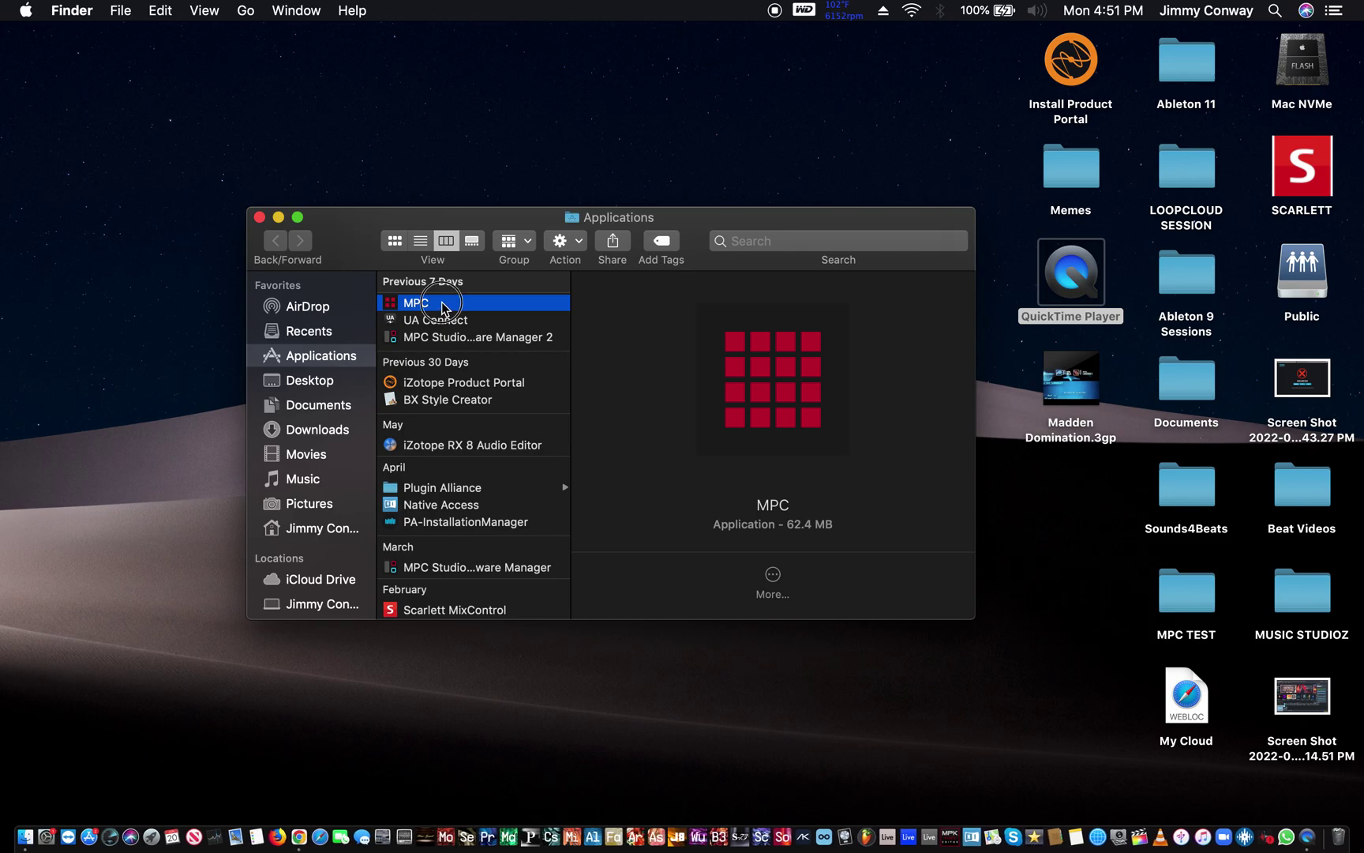
double_click(442, 302)
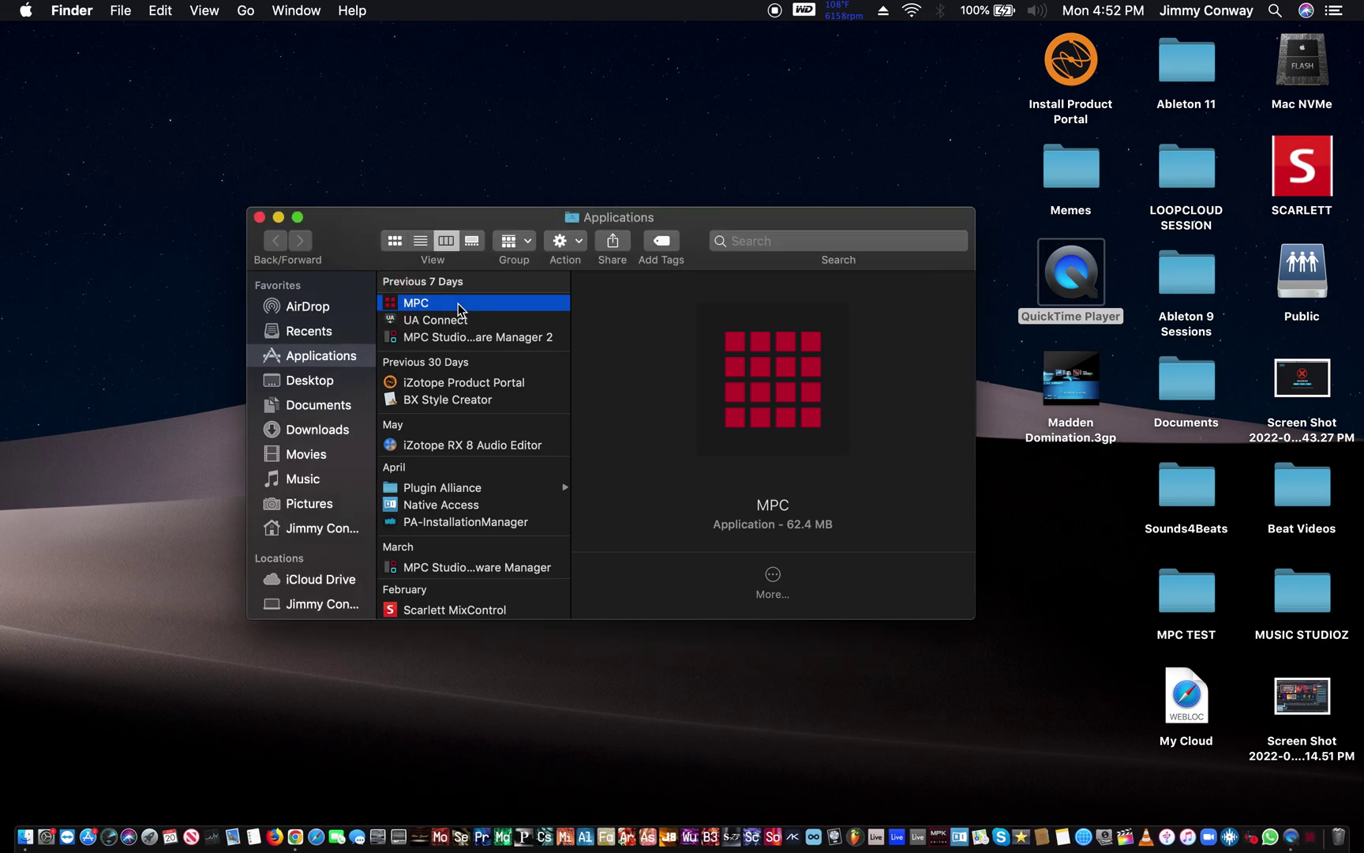
Launch FL Studio 20, decline the update download, raise the brightness, then quit.
left_click(867, 829)
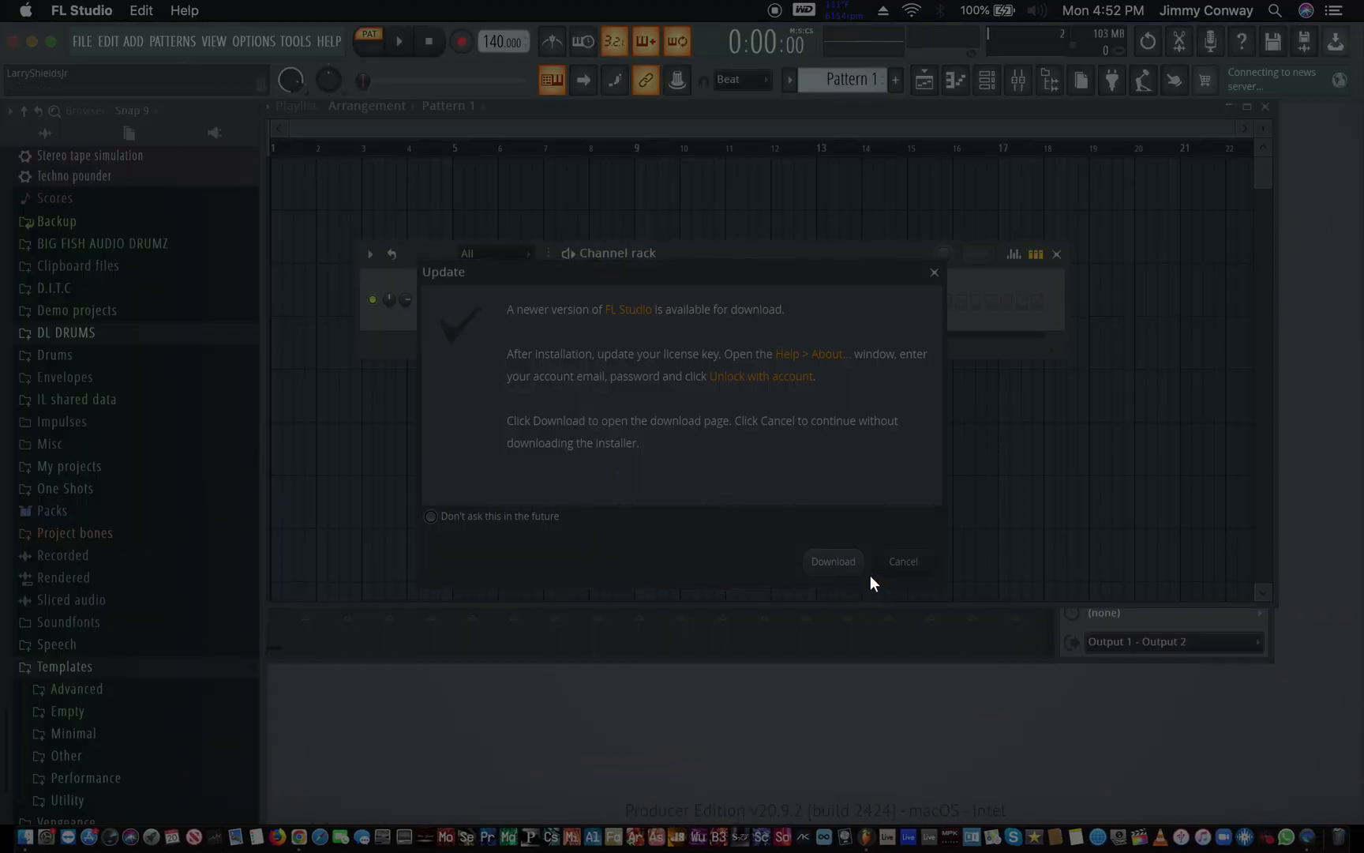
left_click(904, 561)
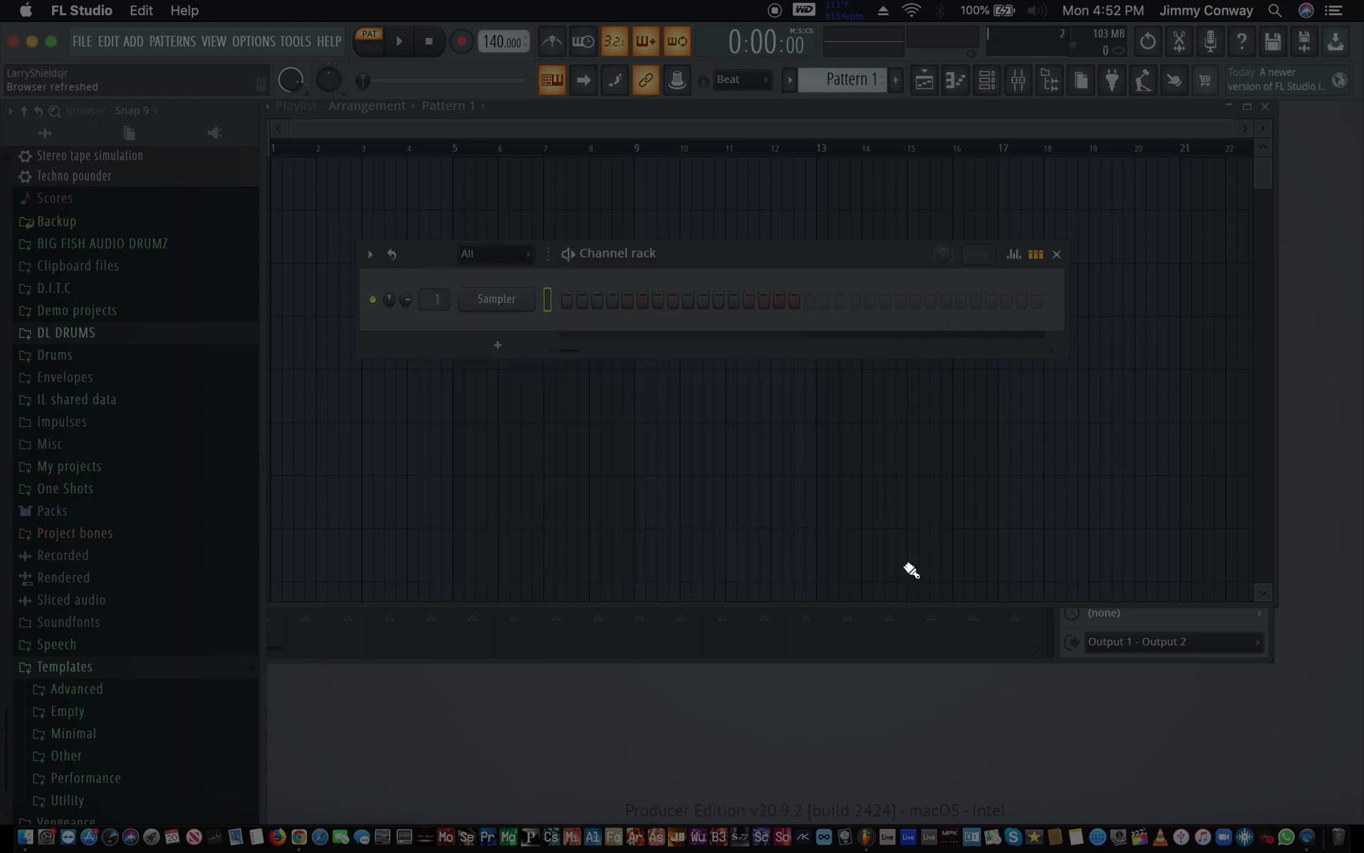
key("XF86MonBrightnessUp")
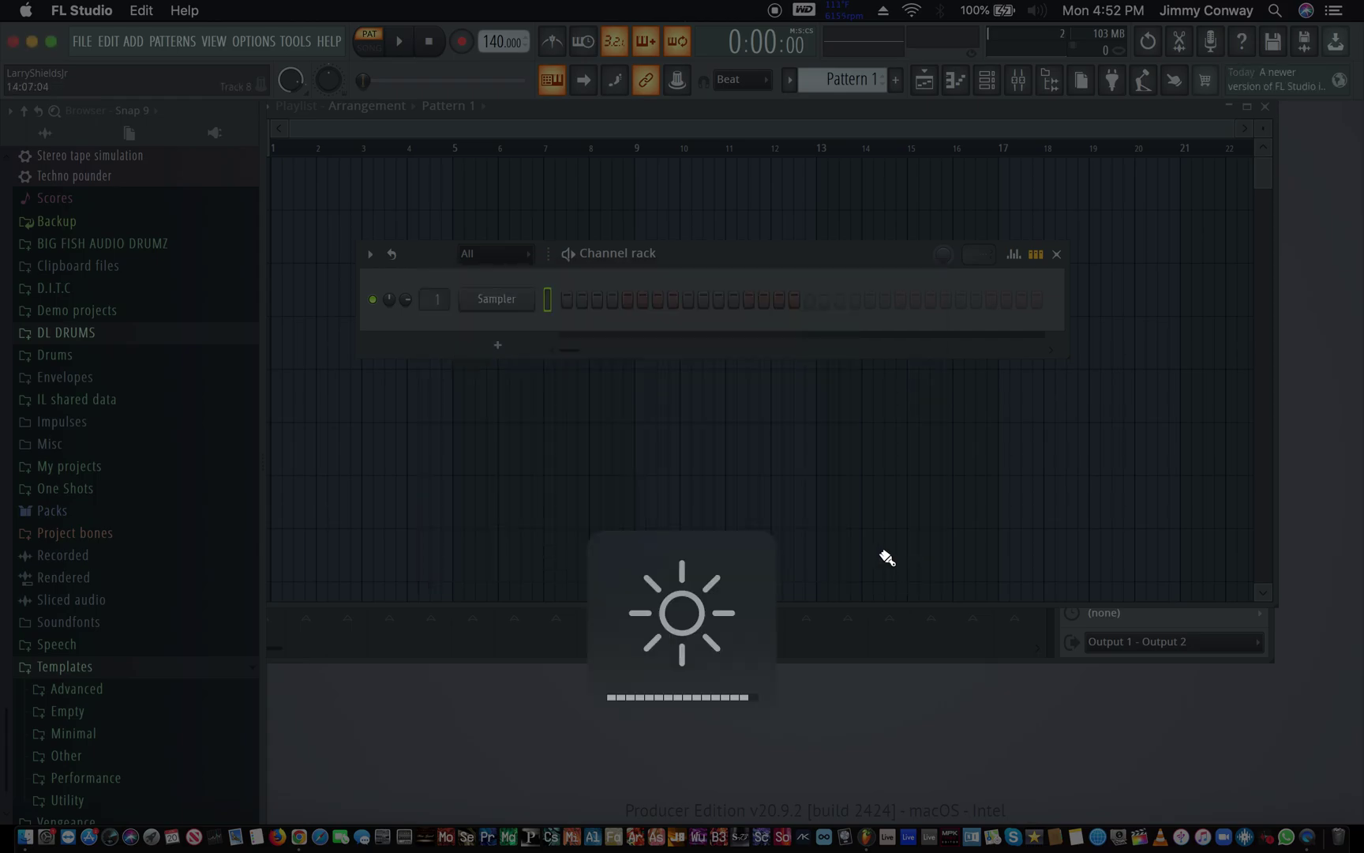
key("super+q")
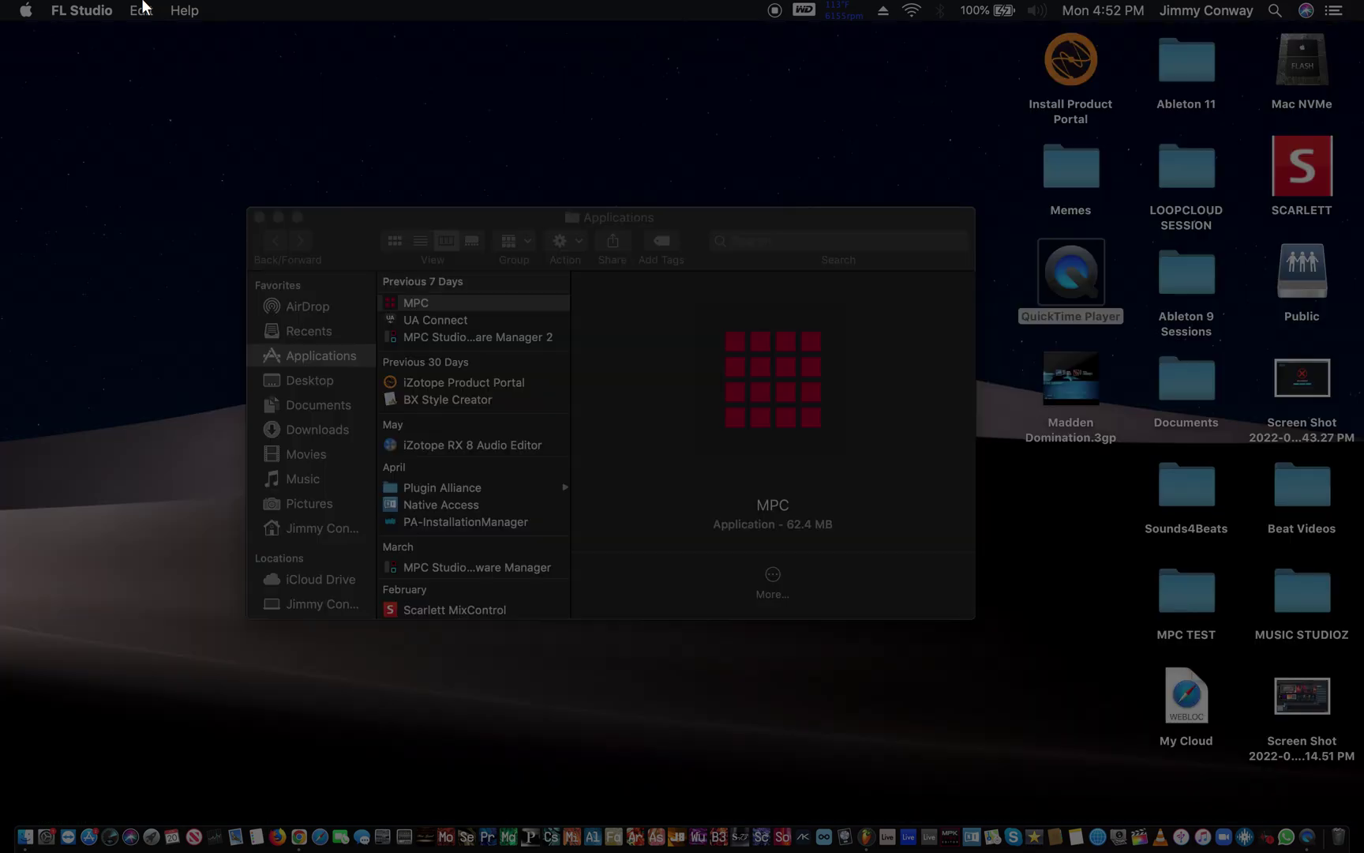
Launch Ableton Live 9 Suite into an Untitled set, then quit it.
left_click(935, 830)
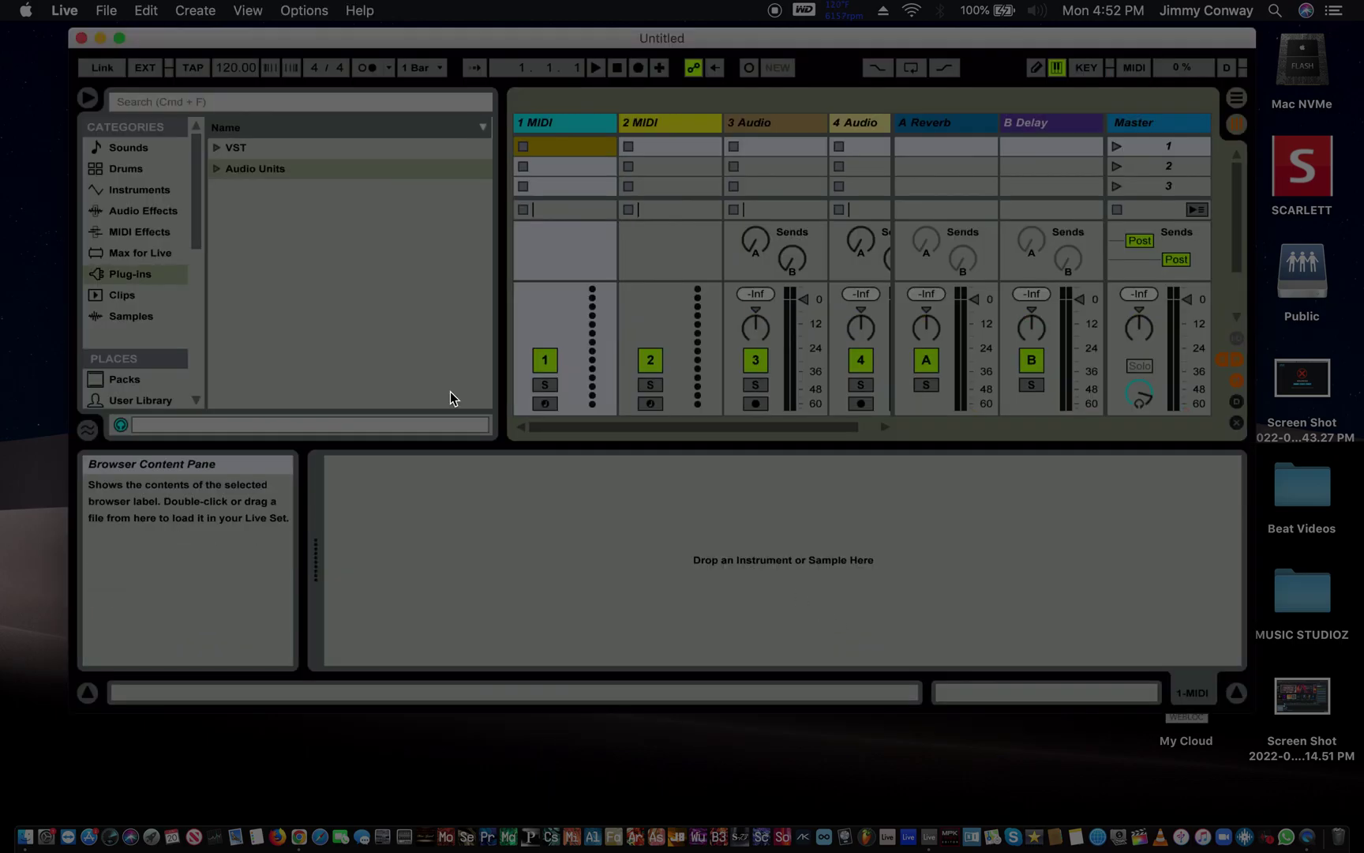
key("super+q")
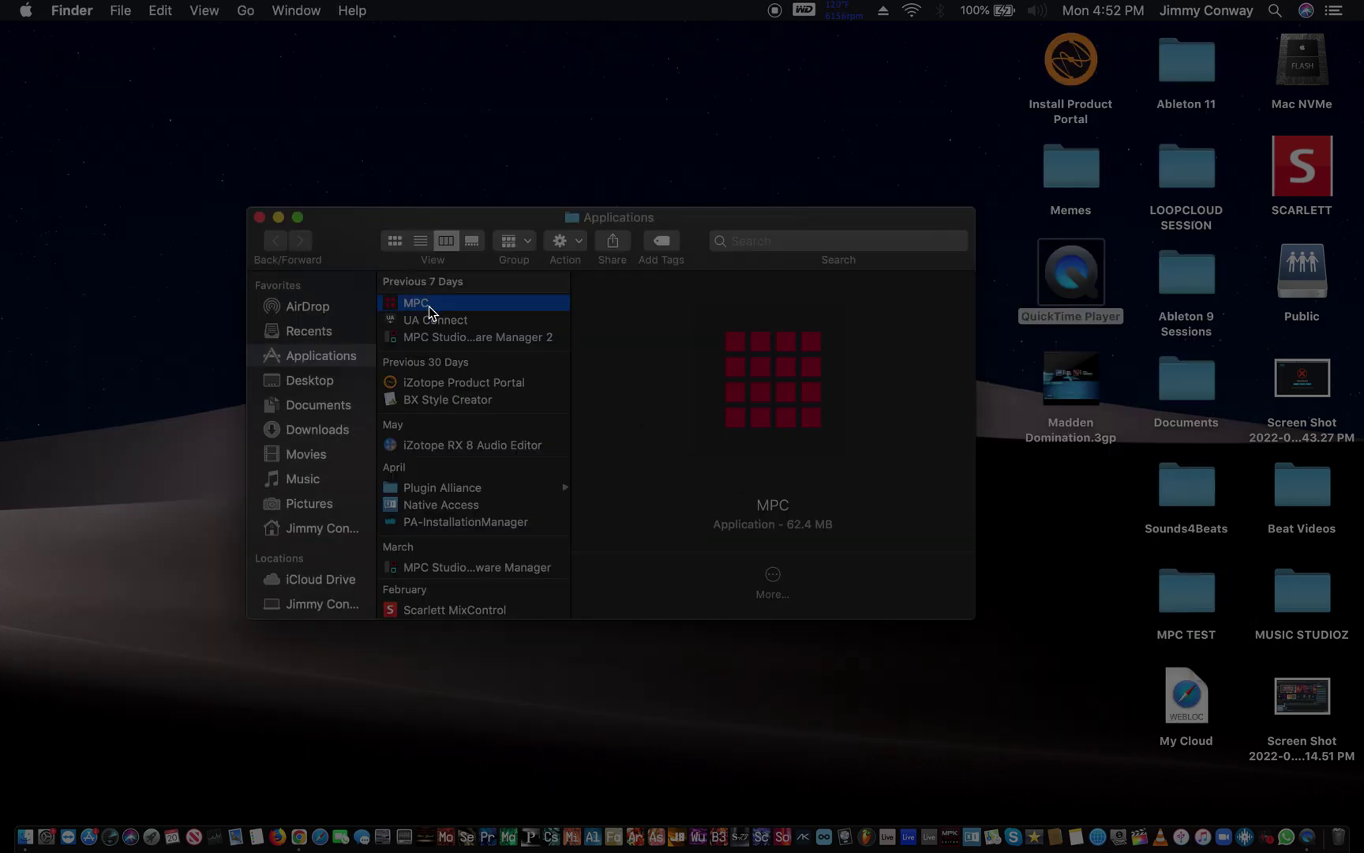